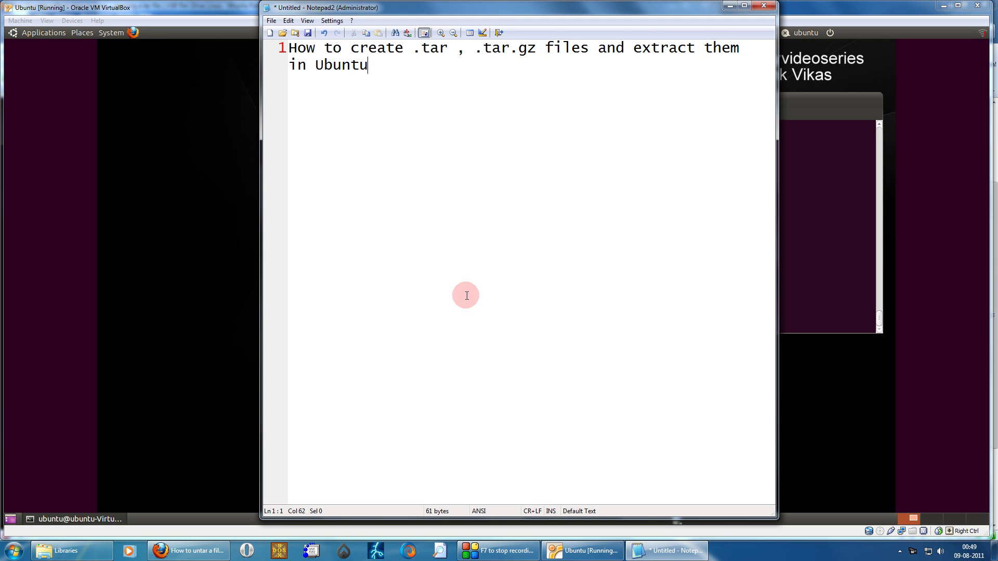
Step: Bring the VirtualBox Ubuntu terminal in front of the Notepad2 title note
{"action": "left_click", "coordinate": [834, 191]}
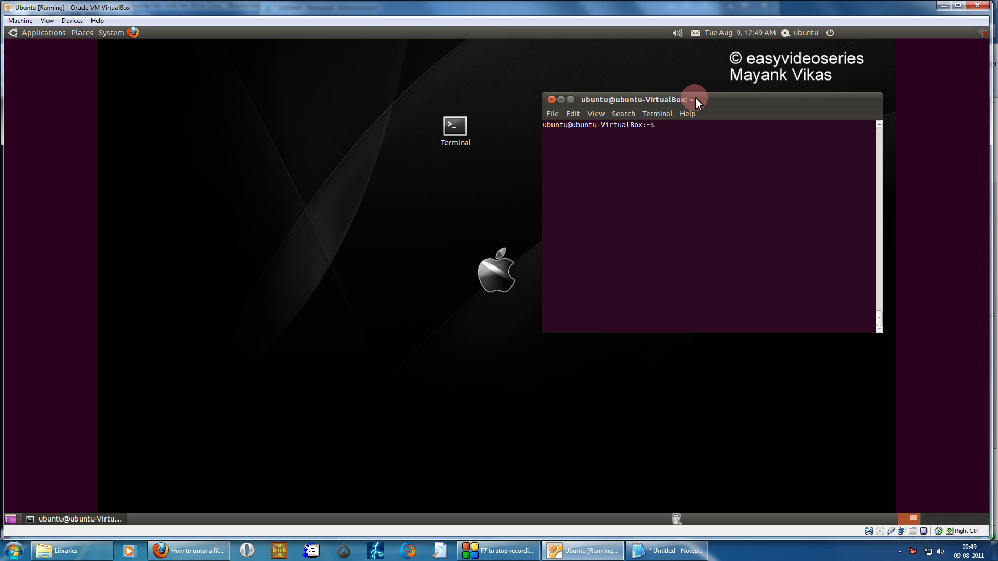
{"action": "left_click", "coordinate": [640, 162]}
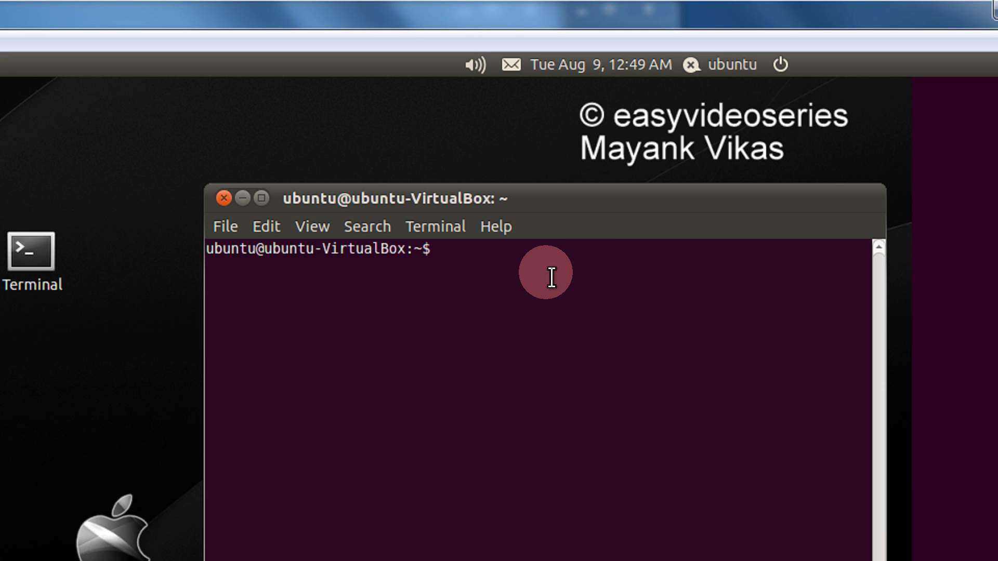
{"action": "type", "text": "s"}
Step: List home, list mayank to find easyvideoseries.jpg, then return home and list again
{"action": "key", "text": "BackSpace"}
{"action": "type", "text": "ls"}
{"action": "key", "text": "Return"}
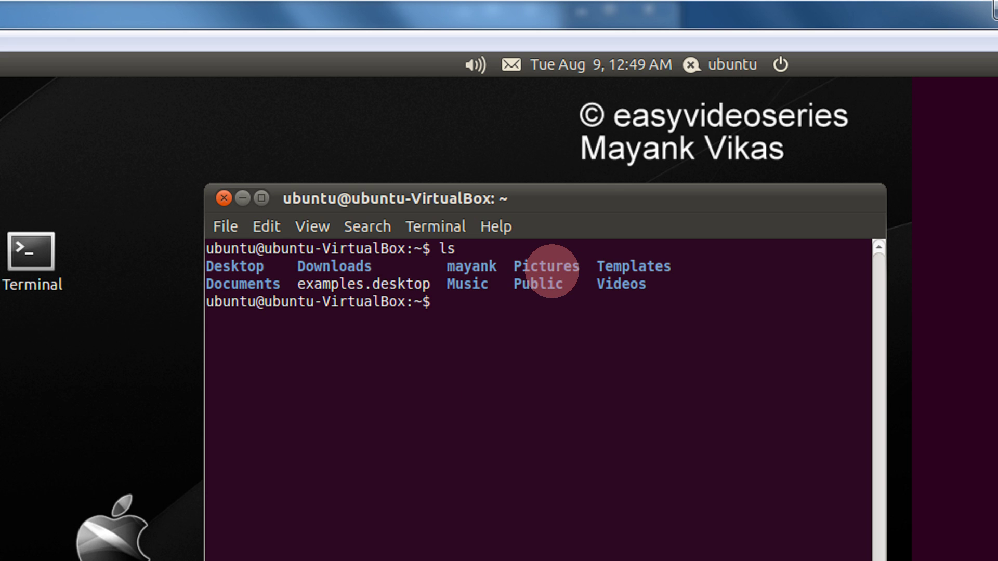
{"action": "type", "text": "cd m"}
{"action": "key", "text": "Tab"}
{"action": "key", "text": "Return"}
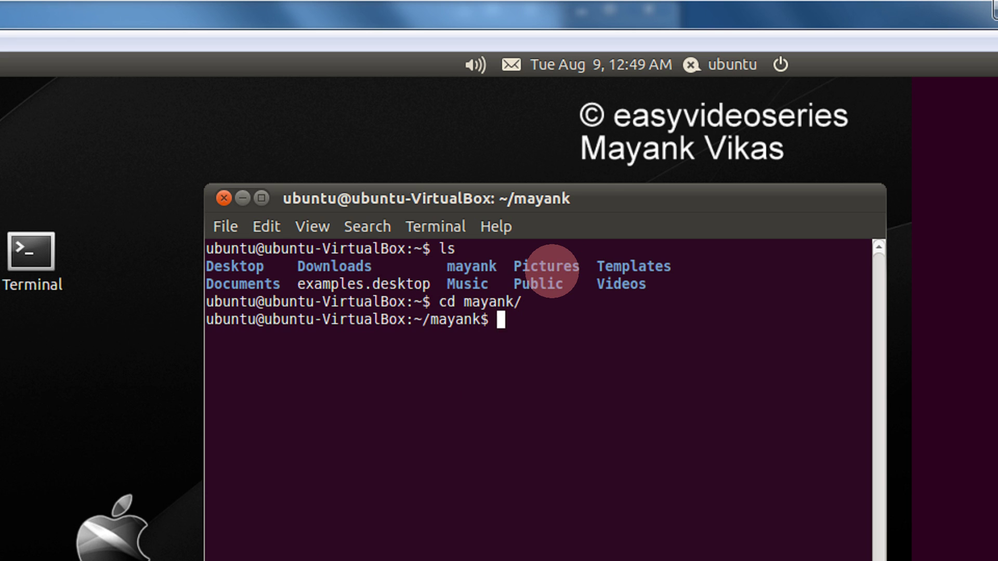
{"action": "type", "text": "ls"}
{"action": "key", "text": "Return"}
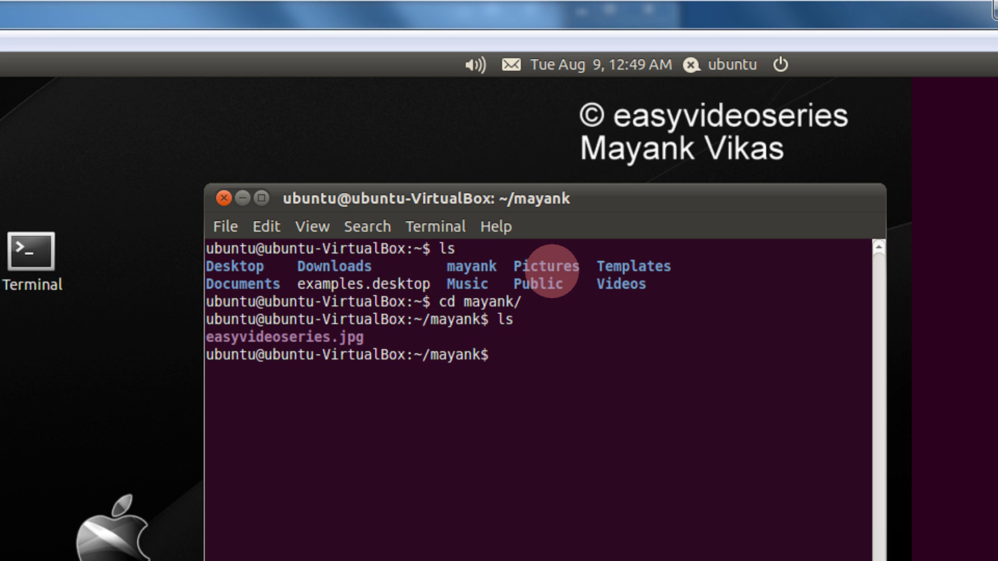
{"action": "type", "text": "cd .."}
{"action": "key", "text": "Return"}
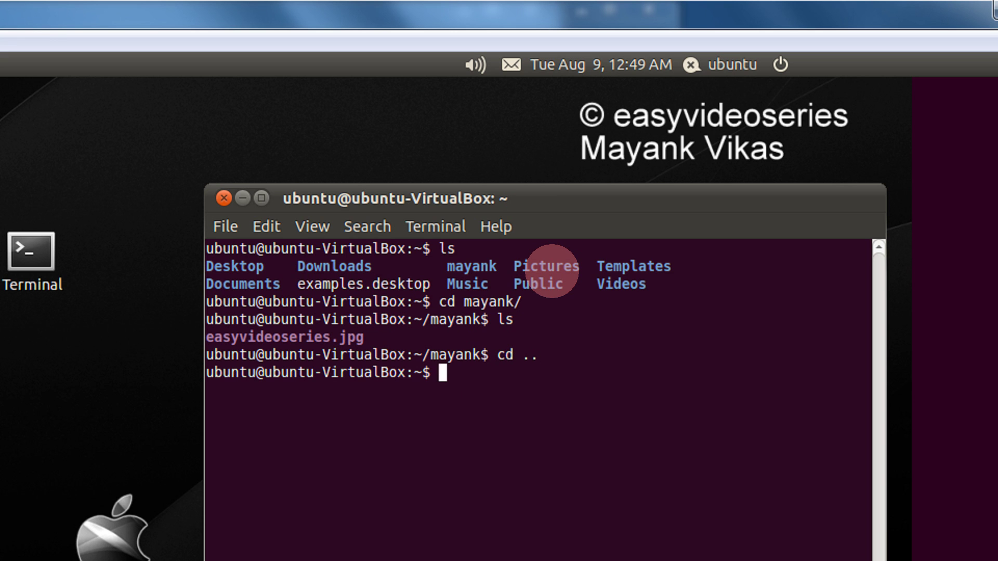
{"action": "type", "text": "ls"}
{"action": "key", "text": "Return"}
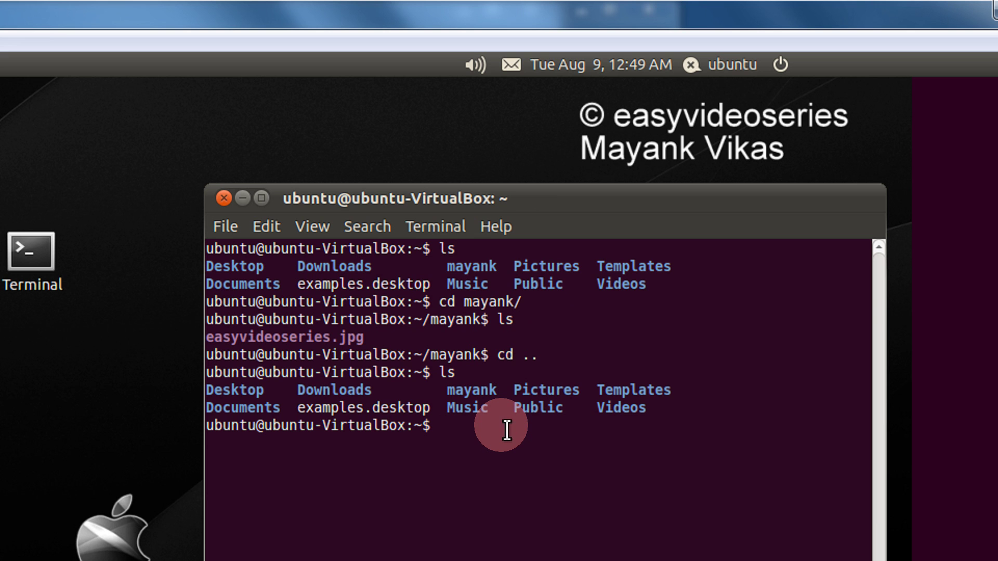
{"action": "type", "text": "tu"}
Step: Create myfile.tar from the mayank folder with tar -cf
{"action": "key", "text": "BackSpace"}
{"action": "type", "text": "a"}
{"action": "type", "text": "r "}
{"action": "type", "text": "-c"}
{"action": "type", "text": "f"}
{"action": "type", "text": " myta"}
{"action": "key", "text": "BackSpace"}
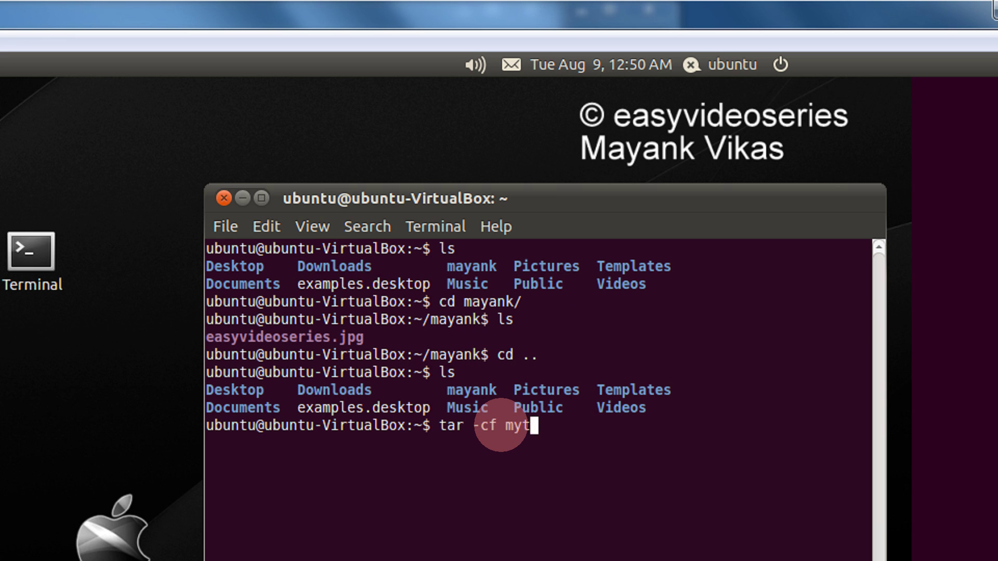
{"action": "key", "text": "BackSpace"}
{"action": "type", "text": "fil"}
{"action": "type", "text": "e.tar"}
{"action": "type", "text": "mayank/"}
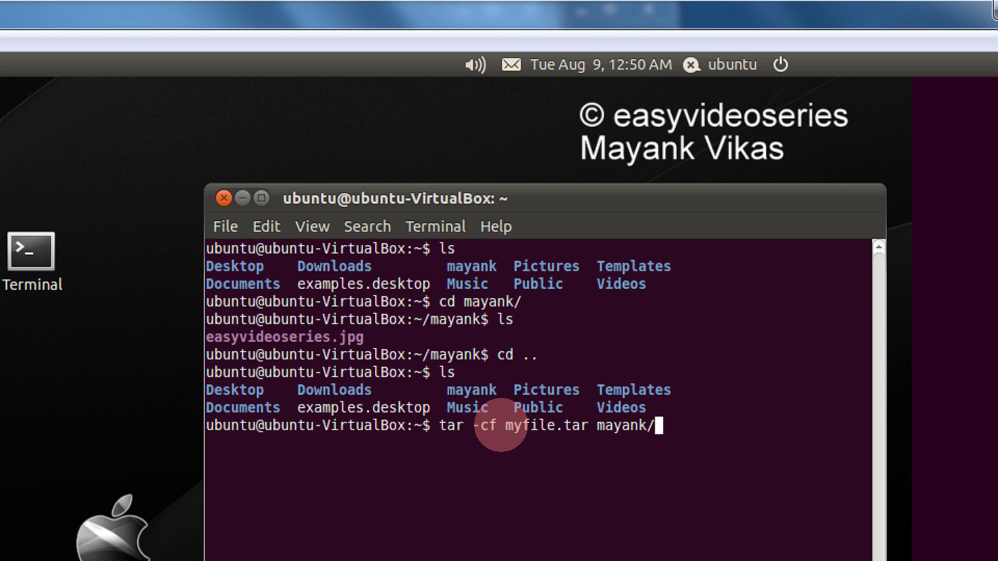
{"action": "key", "text": "Return"}
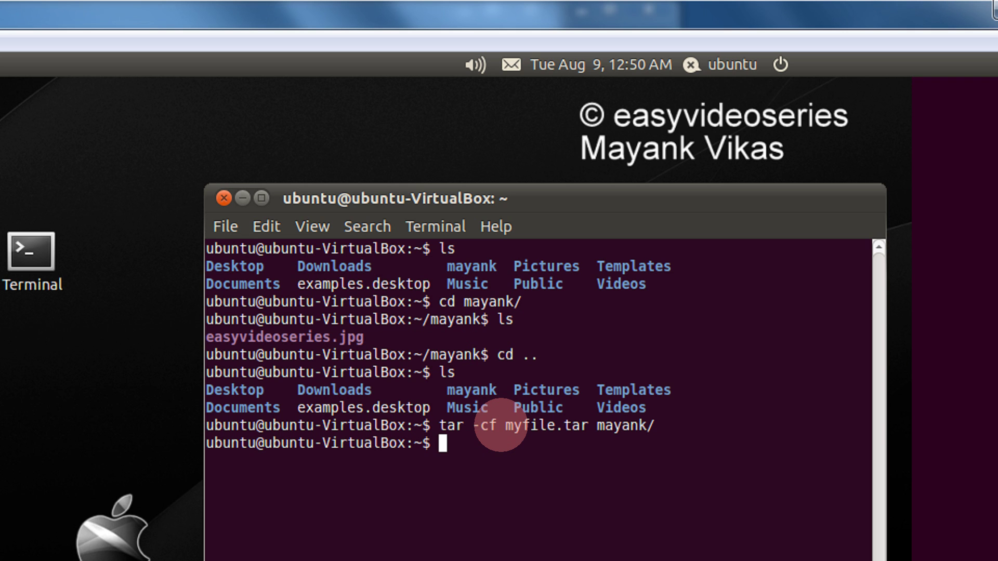
{"action": "type", "text": "ls"}
Step: List the home folder and highlight myfile.tar to confirm it exists
{"action": "key", "text": "Return"}
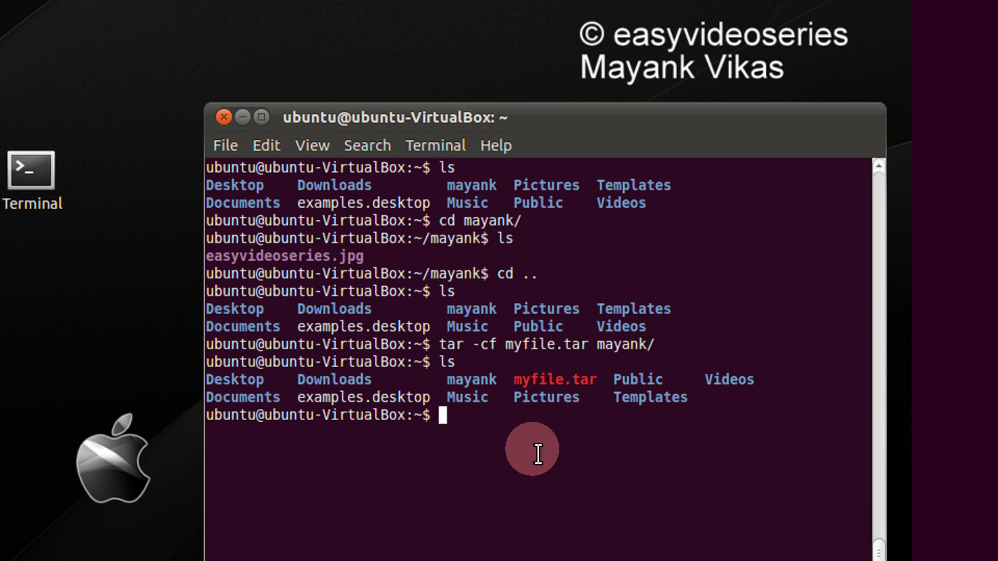
{"action": "left_click_drag", "start_coordinate": [515, 380], "coordinate": [605, 380]}
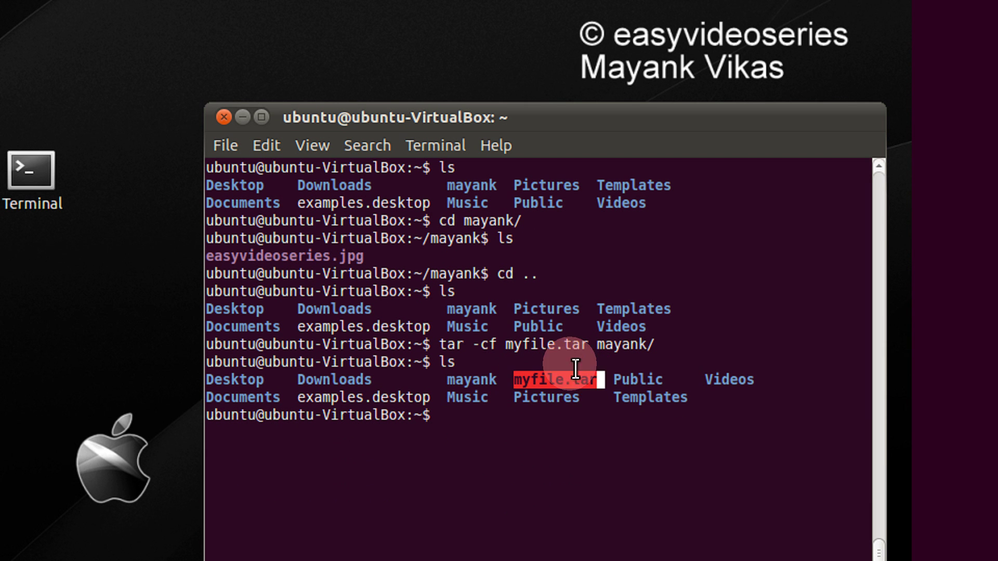
{"action": "left_click", "coordinate": [546, 413]}
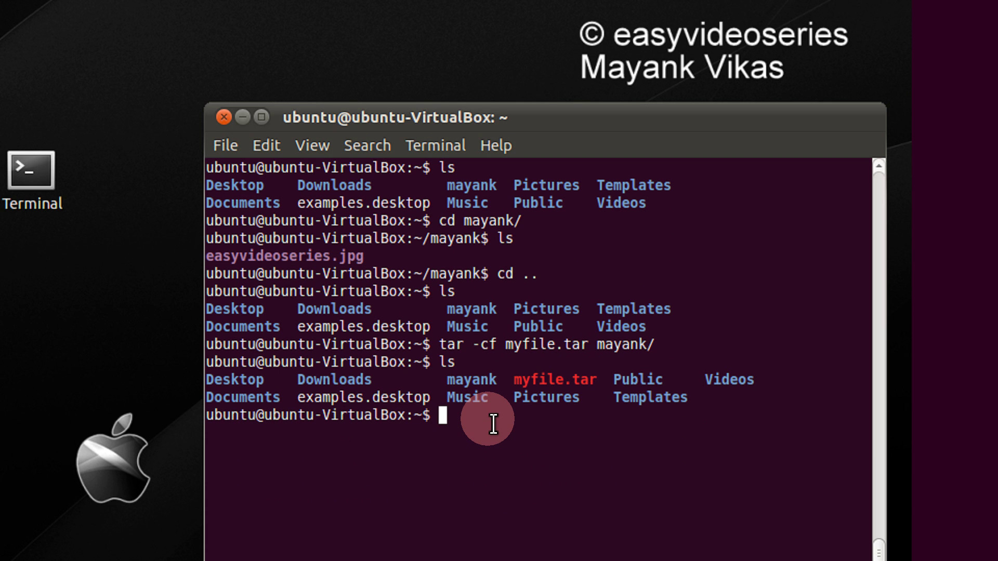
{"action": "type", "text": "gzi"}
{"action": "type", "text": "p myta"}
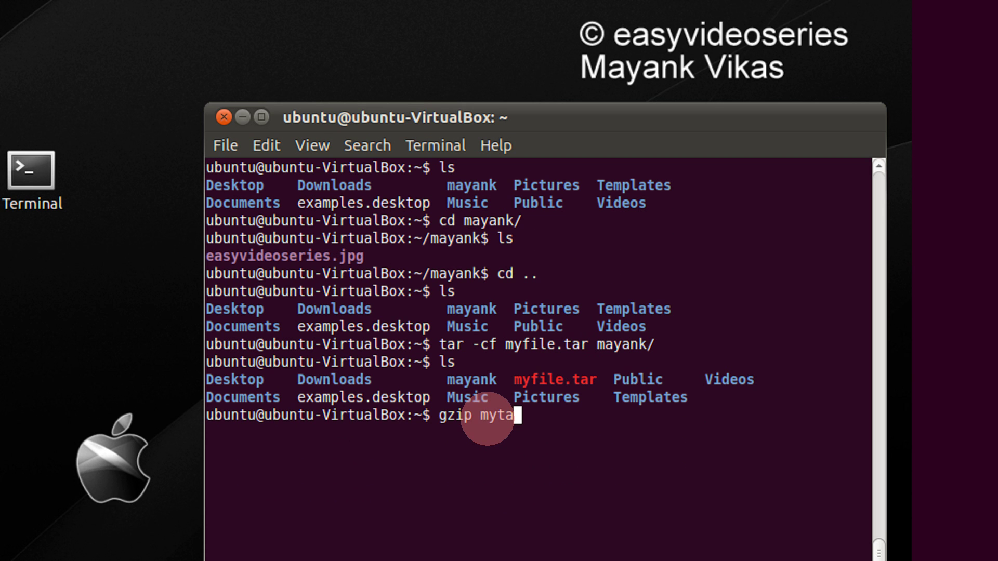
{"action": "type", "text": "t"}
Step: Compress myfile.tar into myfile.tar.gz with gzip
{"action": "key", "text": "BackSpace"}
{"action": "key", "text": "BackSpace"}
{"action": "type", "text": "ar"}
{"action": "key", "text": "BackSpace"}
{"action": "key", "text": "BackSpace"}
{"action": "key", "text": "BackSpace"}
{"action": "type", "text": "fil"}
{"action": "key", "text": "Tab"}
{"action": "key", "text": "Return"}
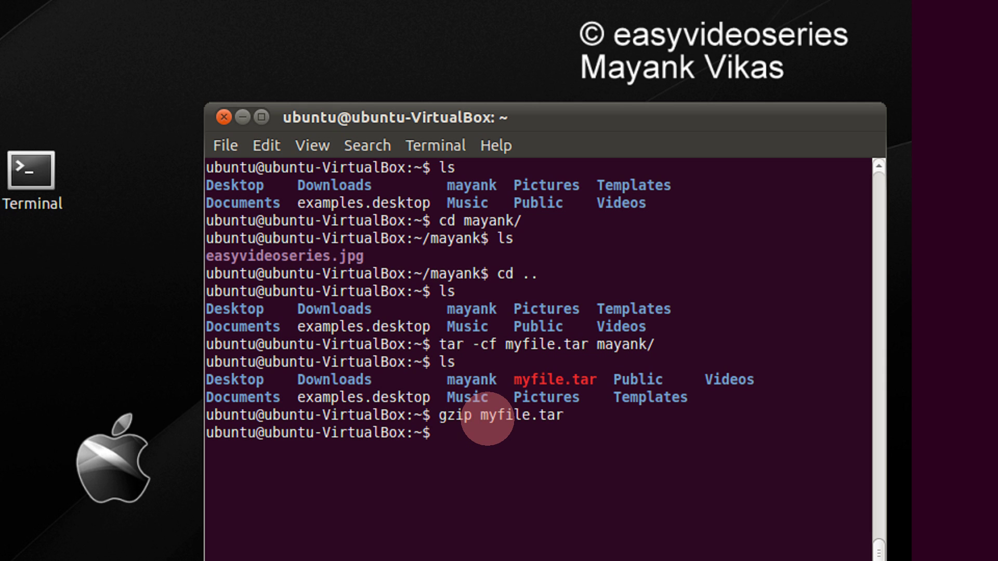
{"action": "type", "text": "ls"}
Step: List the home folder and highlight the new myfile.tar.gz
{"action": "key", "text": "Return"}
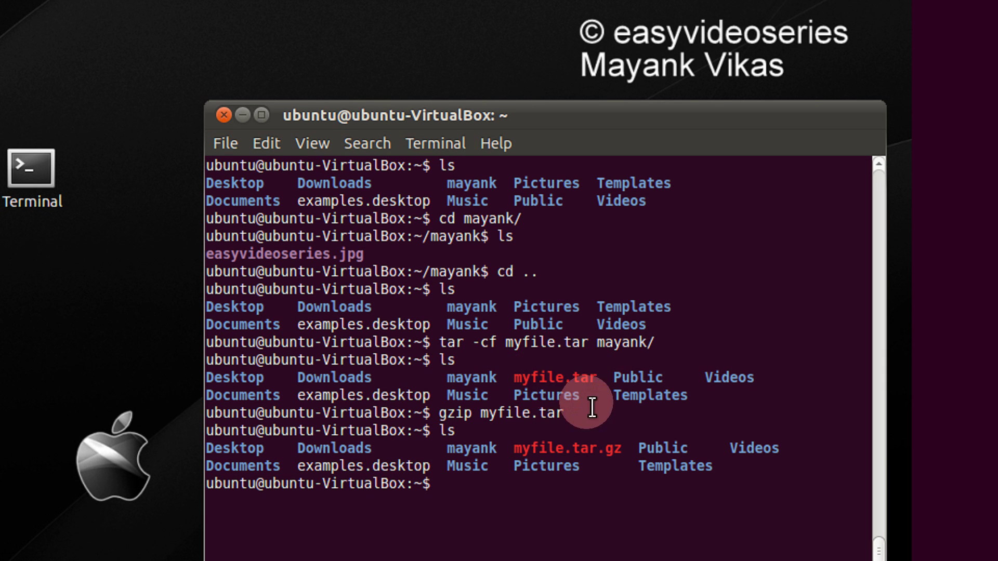
{"action": "left_click_drag", "start_coordinate": [514, 448], "coordinate": [621, 451]}
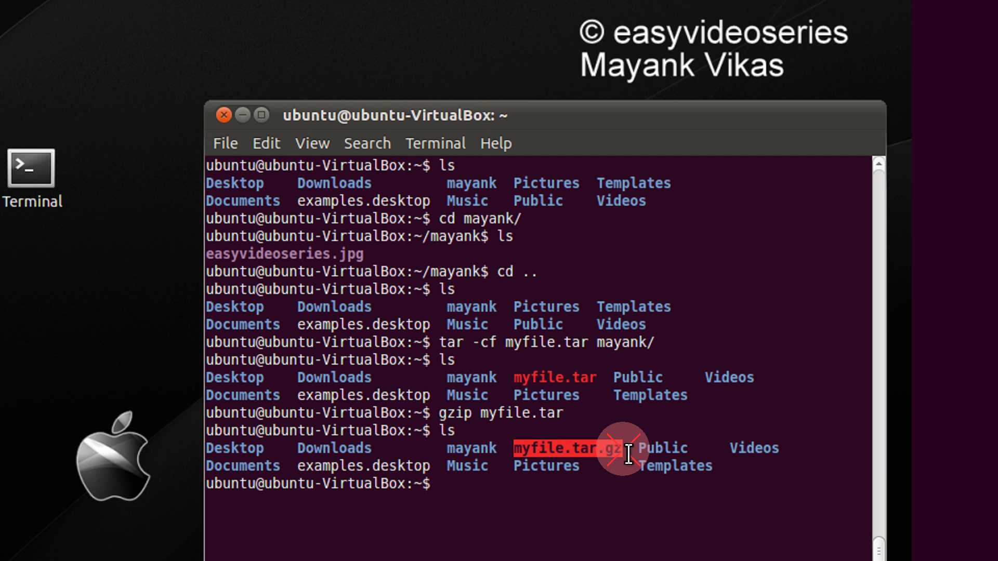
{"action": "left_click", "coordinate": [494, 471]}
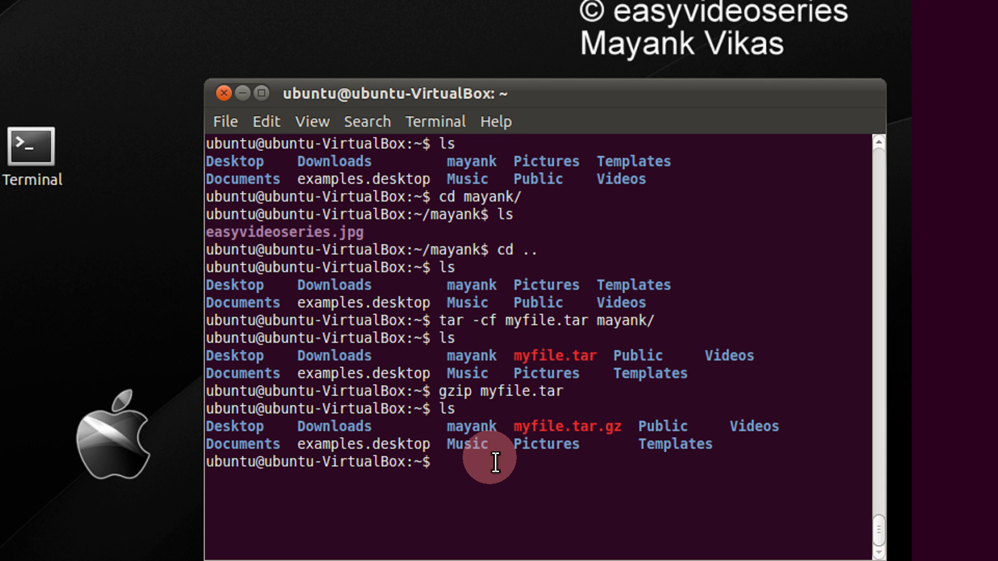
{"action": "type", "text": "rm -"}
{"action": "type", "text": "f mayank/"}
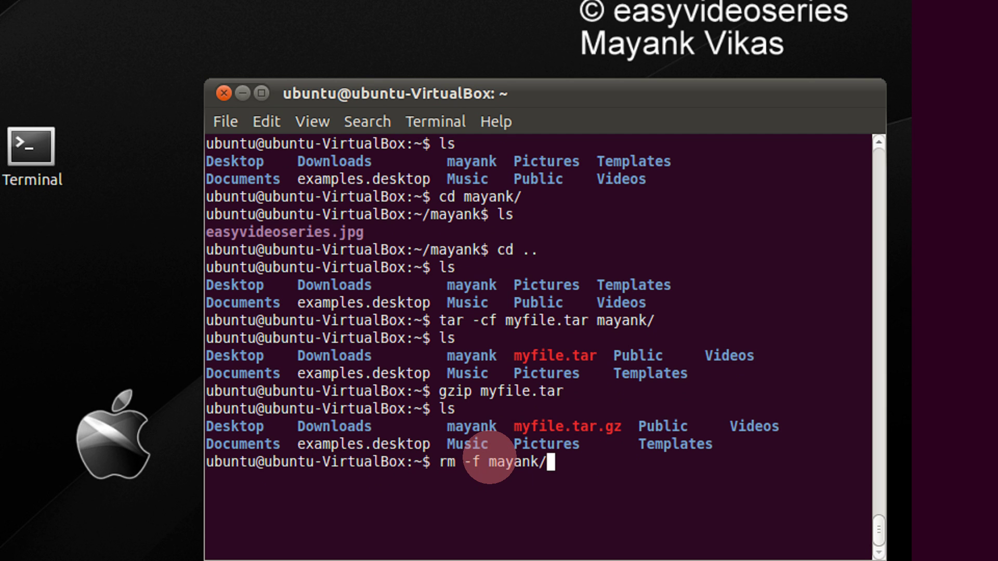
Step: Delete mayank with rm -r after rm -f fails, then clear and list home
{"action": "key", "text": "Return"}
{"action": "key", "text": "Up"}
{"action": "key", "text": "Left"}
{"action": "key", "text": "Left"}
{"action": "key", "text": "Left"}
{"action": "key", "text": "Left"}
{"action": "key", "text": "BackSpace"}
{"action": "type", "text": "r"}
{"action": "key", "text": "Return"}
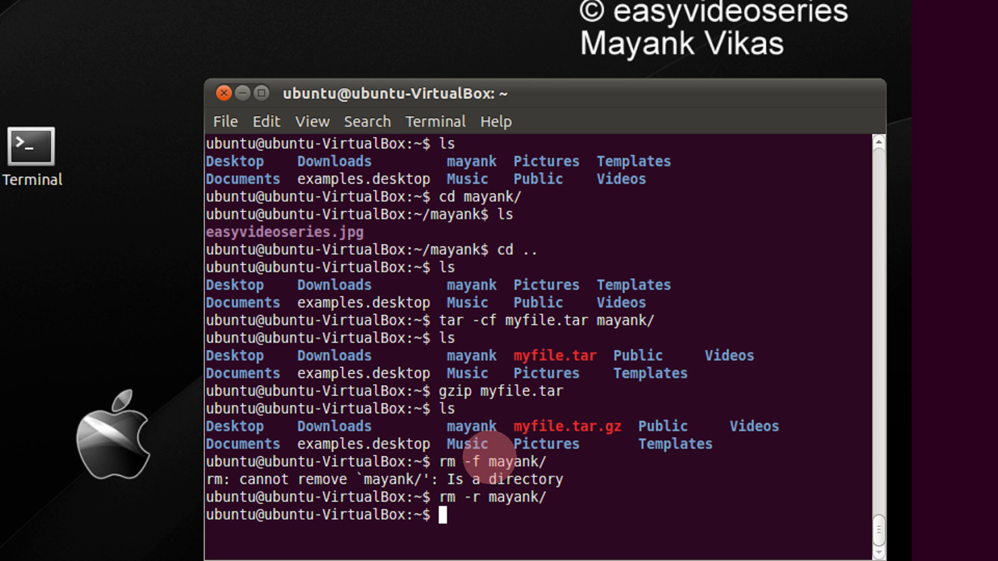
{"action": "type", "text": "clear"}
{"action": "key", "text": "Return"}
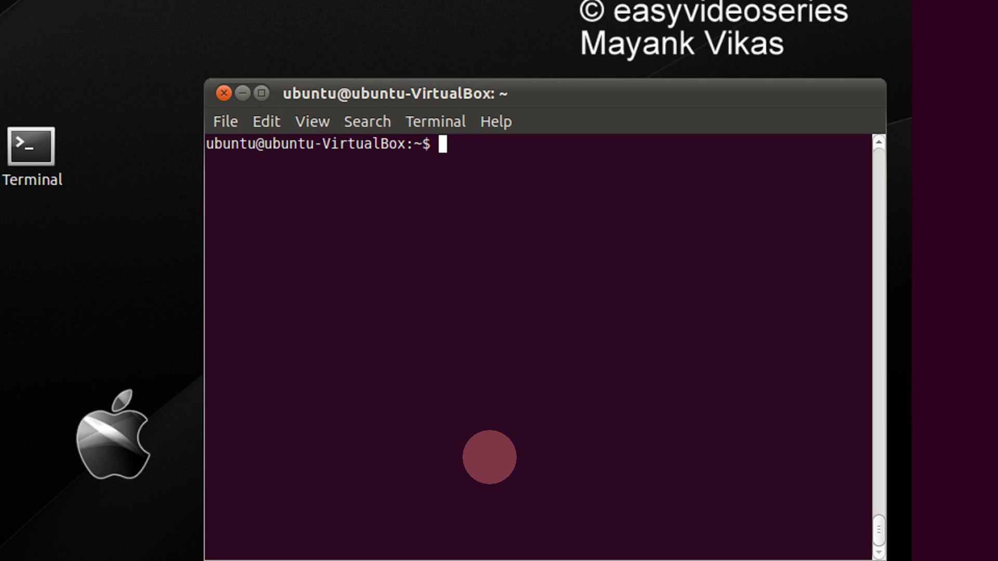
{"action": "type", "text": "ls"}
{"action": "key", "text": "Return"}
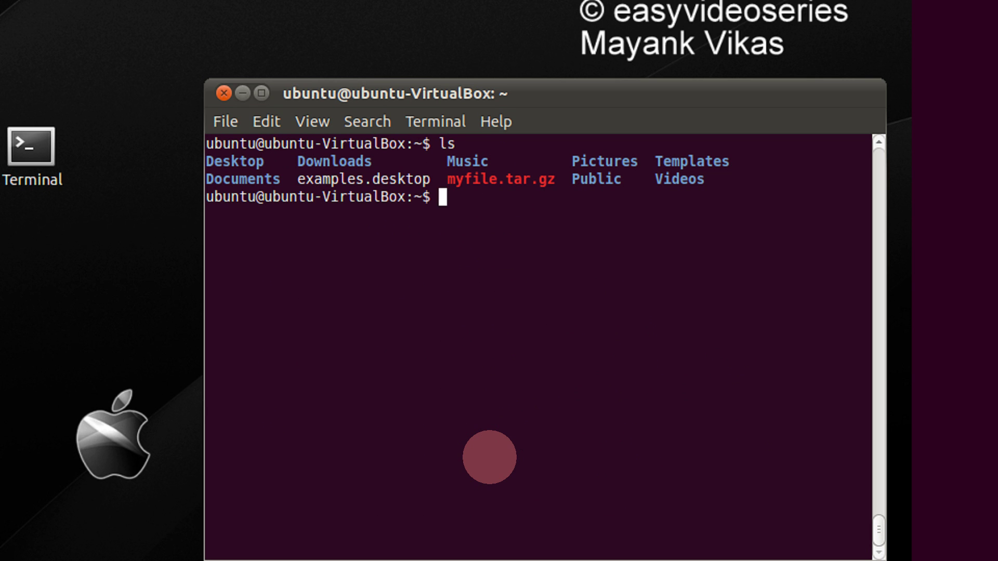
{"action": "type", "text": "tar -"}
{"action": "type", "text": "zx"}
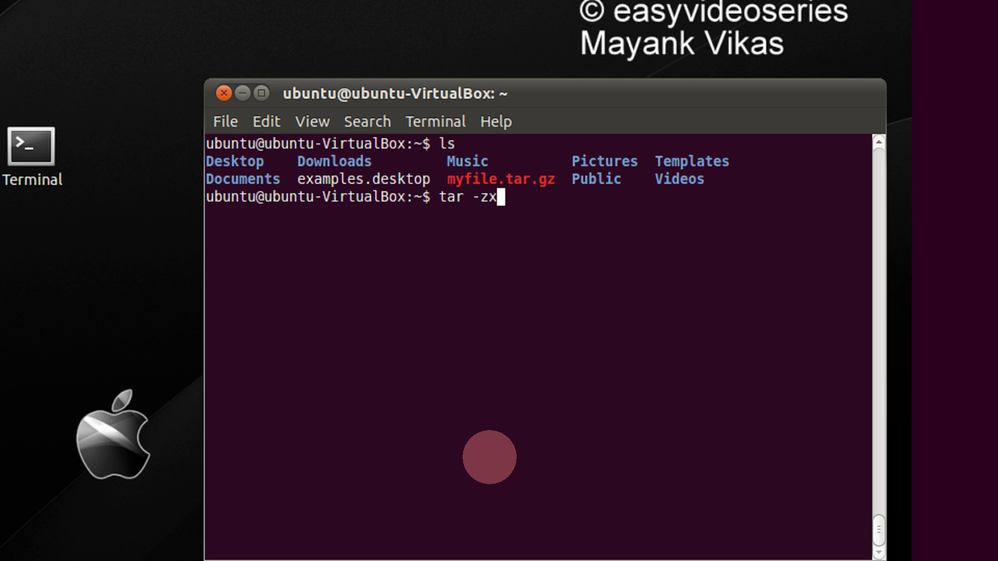
{"action": "type", "text": "vf"}
{"action": "type", "text": " my"}
Step: Extract myfile.tar.gz with tar -zxvf, highlighting the restored mayank/ output line
{"action": "key", "text": "Tab"}
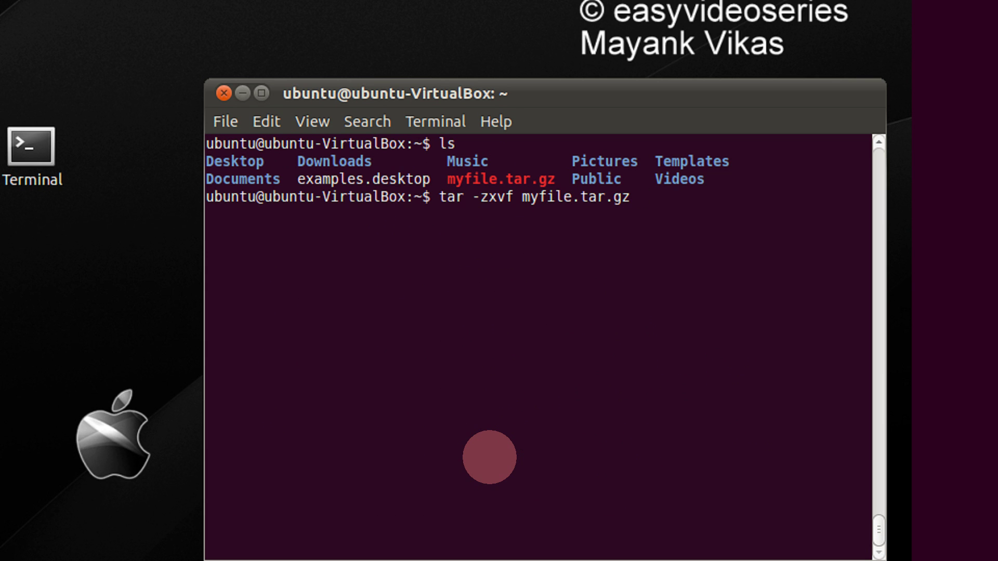
{"action": "key", "text": "Return"}
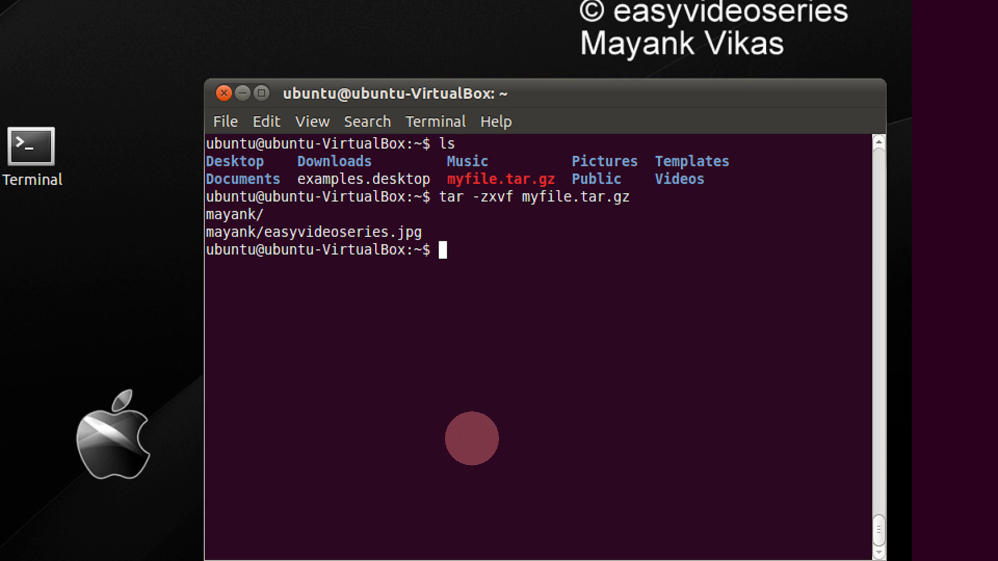
{"action": "triple_click", "coordinate": [277, 214]}
{"action": "left_click", "coordinate": [491, 249]}
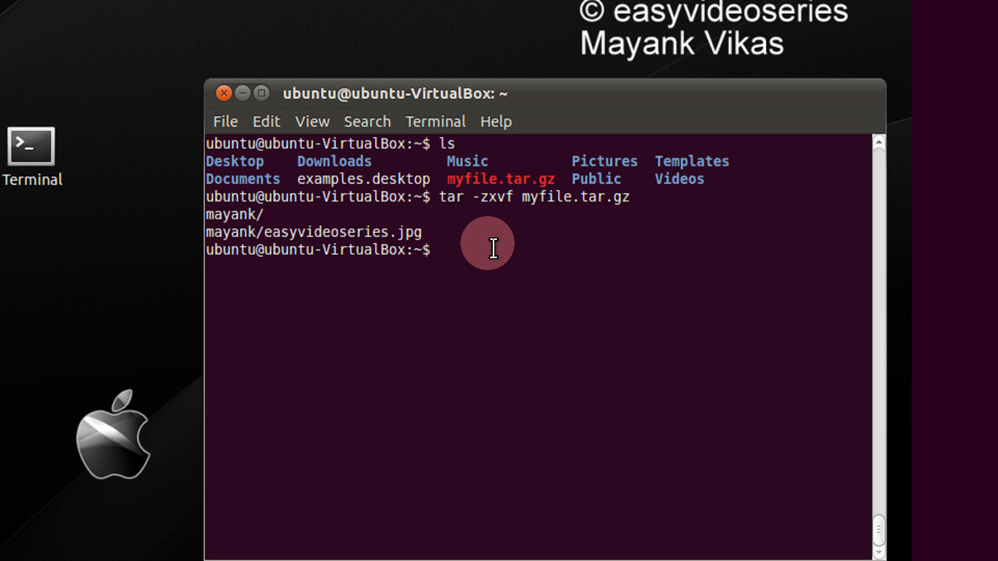
{"action": "type", "text": "ls"}
Step: List home, enter mayank, and list it to show easyvideoseries.jpg
{"action": "key", "text": "Return"}
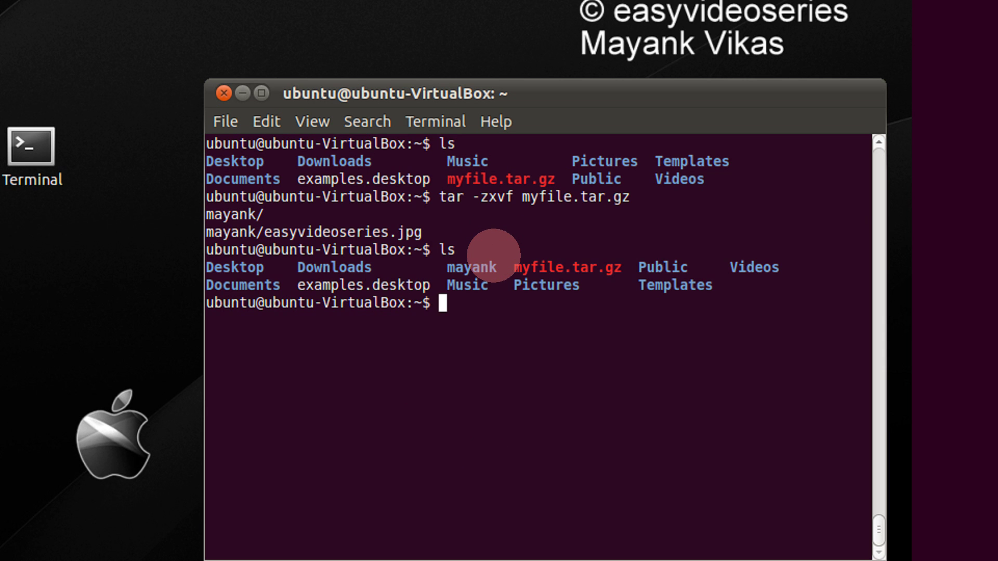
{"action": "type", "text": "c"}
{"action": "type", "text": "d may"}
{"action": "key", "text": "Tab"}
{"action": "key", "text": "Return"}
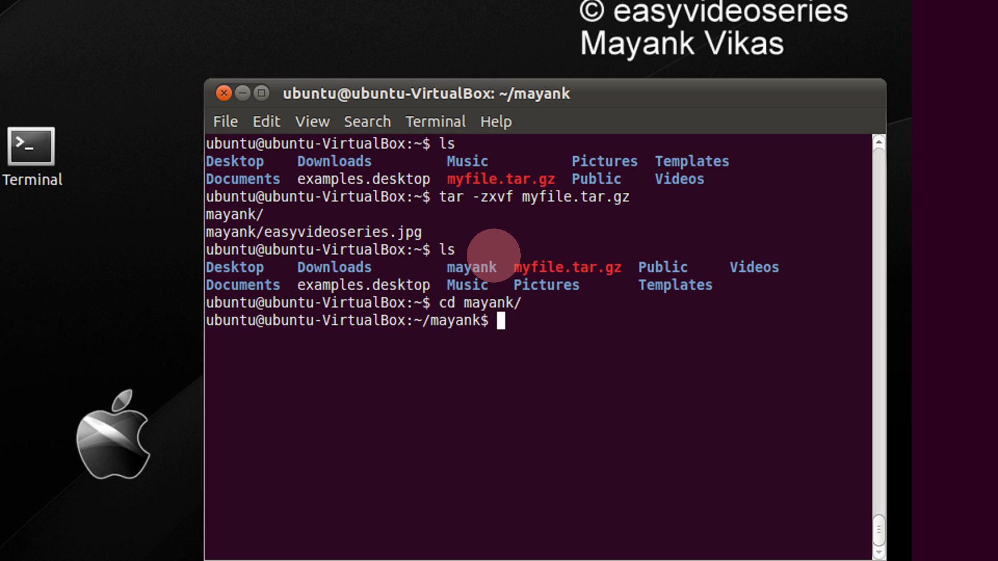
{"action": "type", "text": "ls"}
{"action": "key", "text": "Return"}
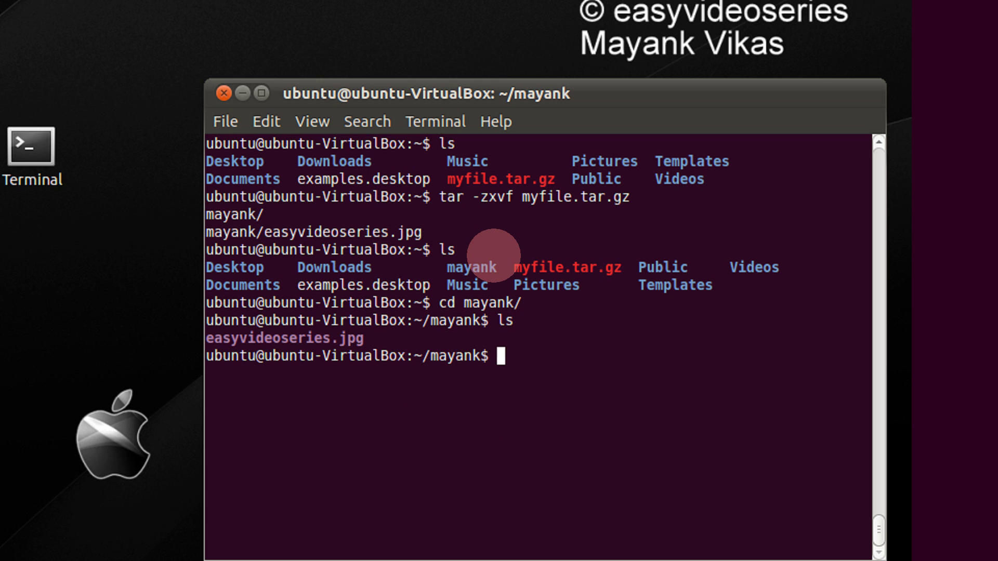